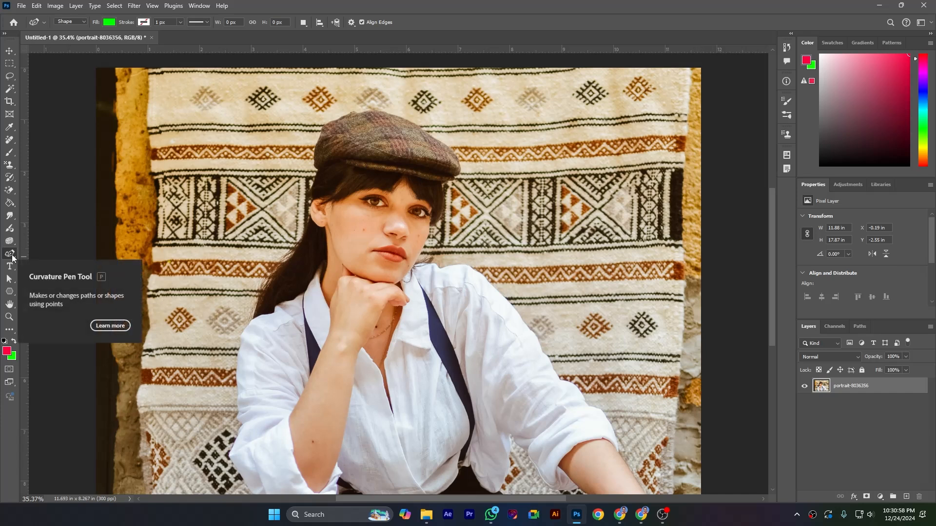
Start a Curvature Pen shape on the cap, tracing its back edge from the lower back corner up to the crown
right_click(12, 255)
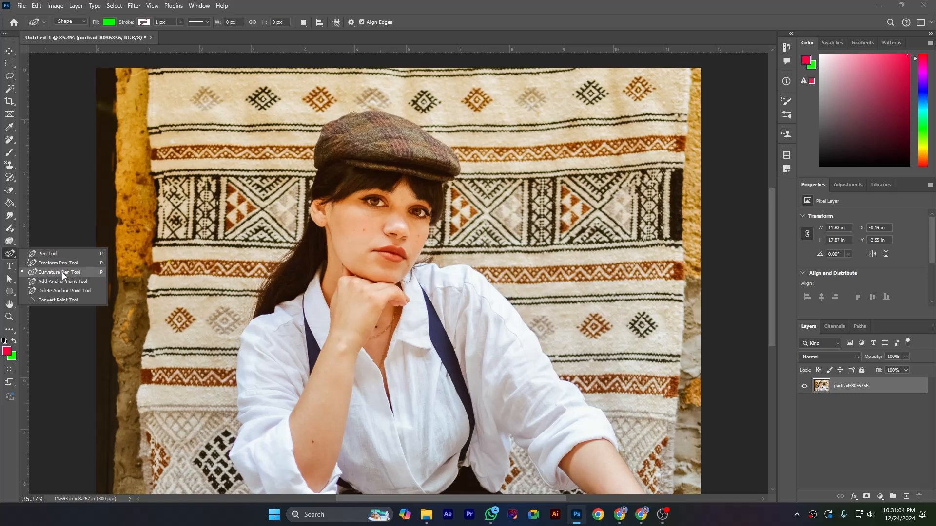
left_click(88, 273)
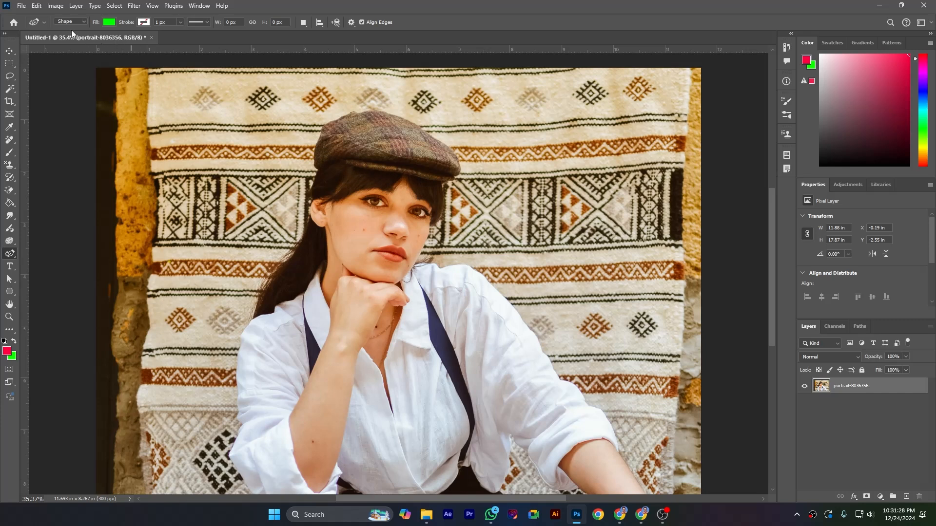
left_click(310, 28)
left_click(310, 29)
left_click(350, 25)
left_click(350, 25)
left_click(318, 170)
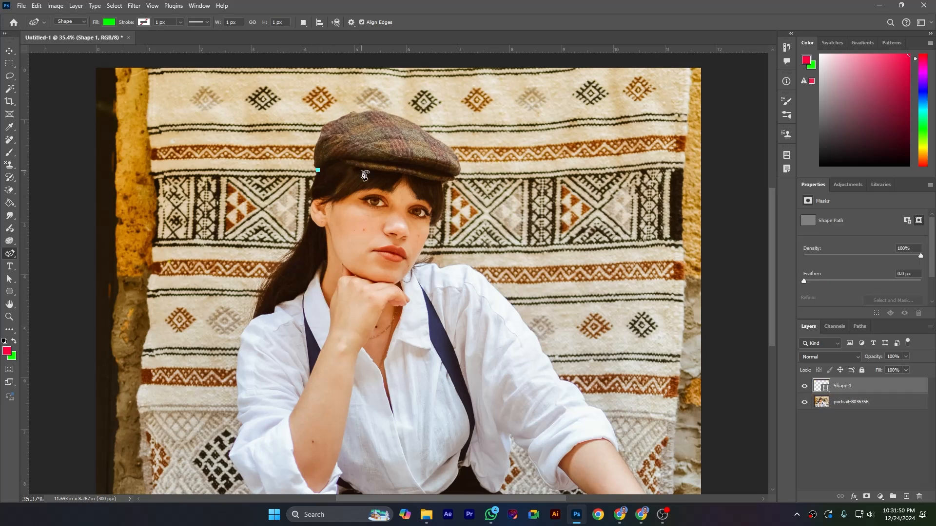
left_click(323, 129)
left_click(367, 111)
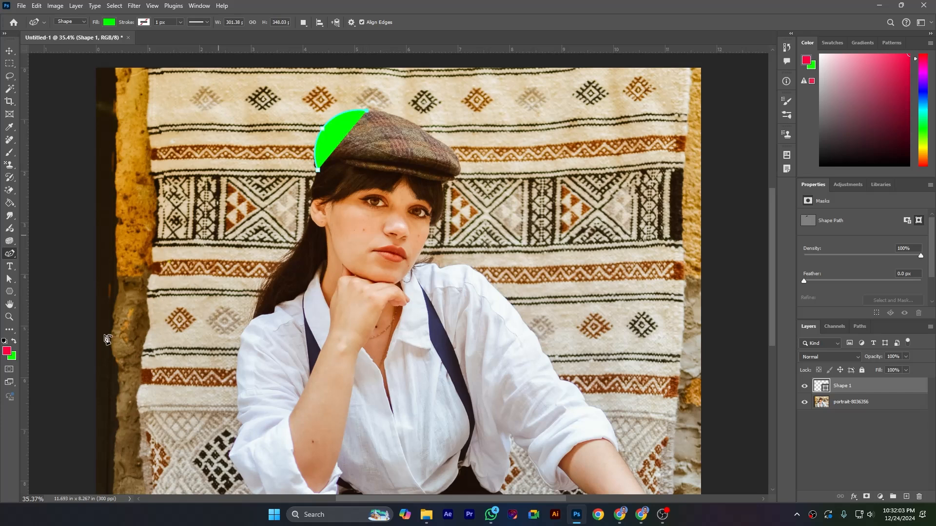
Set the cap shape's fill to no color
left_click(109, 23)
left_click(52, 41)
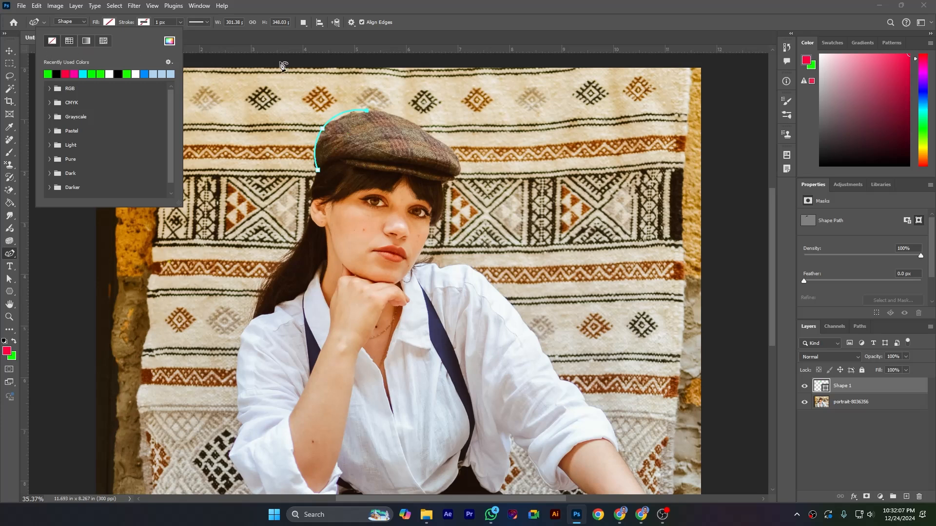
left_click(495, 39)
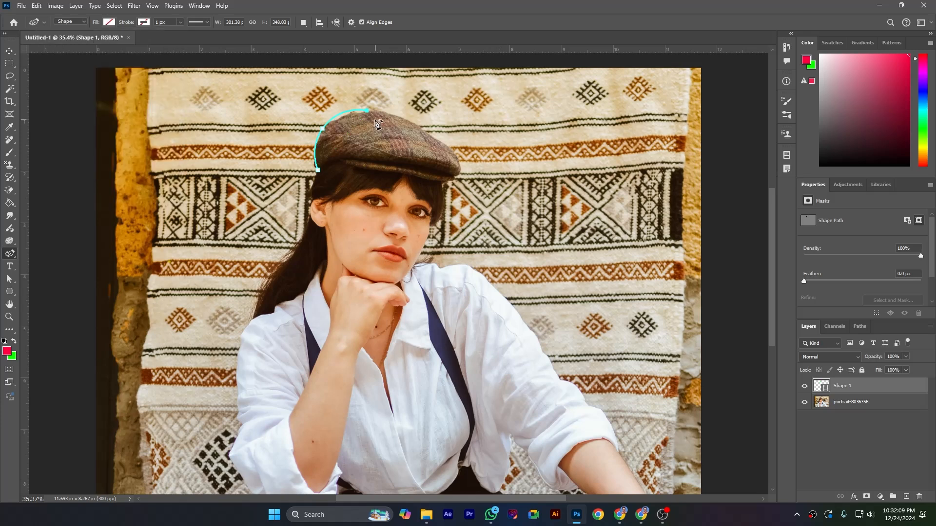
Continue the cap outline with curved points from the crown down the front slope to the brim
left_click(408, 119)
left_click(430, 133)
left_click(449, 146)
left_click(456, 157)
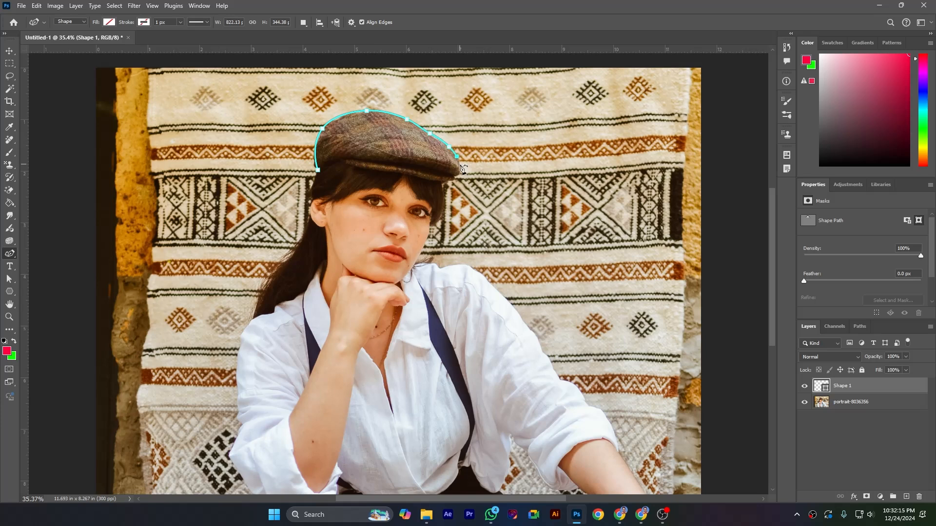
Trace around the brim tip and back along the cap's underside, closing the path at its starting point
left_click(455, 176)
left_click(442, 183)
left_click(399, 173)
left_click(371, 171)
left_click(346, 164)
left_click(335, 163)
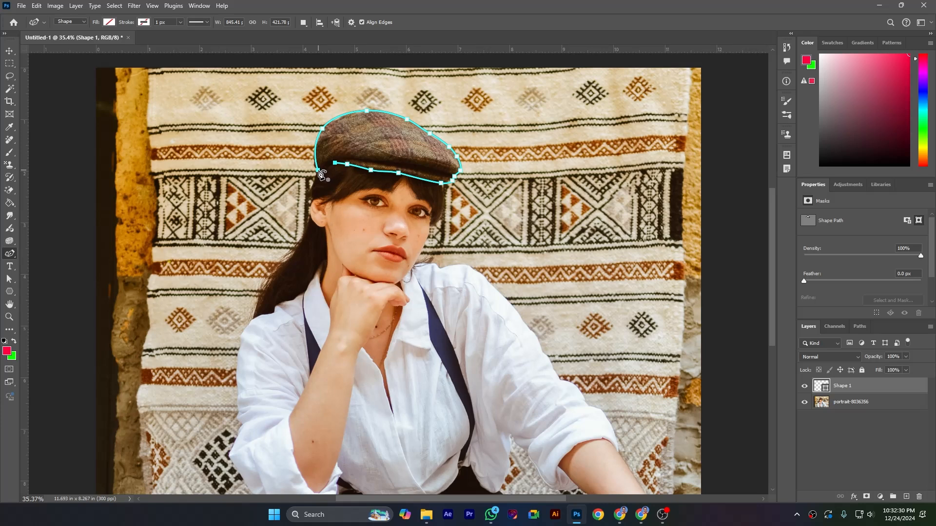
left_click(319, 172)
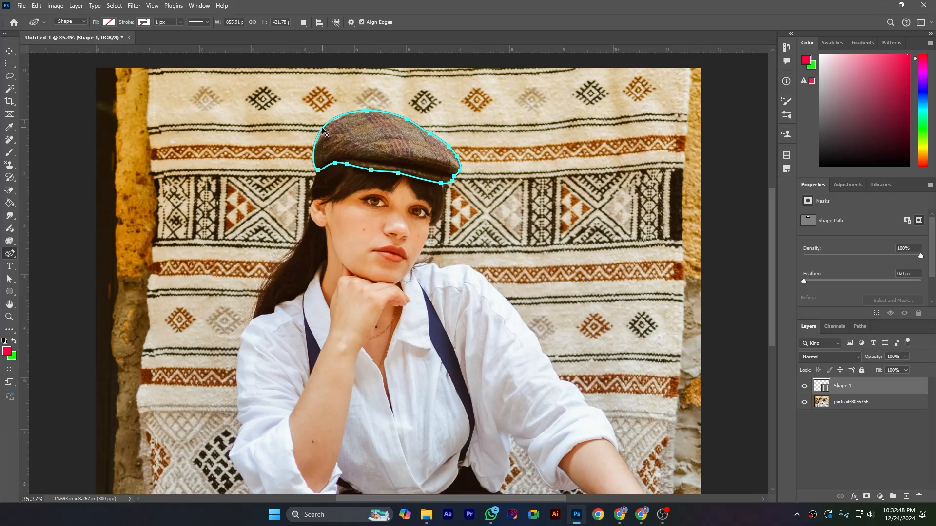
Nudge anchor points at the cap's back, front slope, brim tip and underside to fit the outline to its edge
left_click_drag(323, 127, 325, 128)
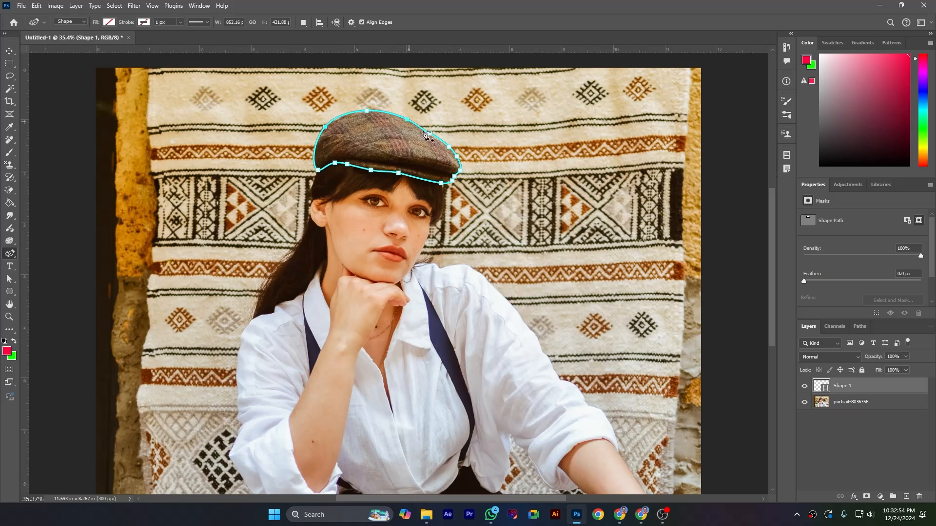
left_click_drag(431, 132, 433, 135)
left_click_drag(450, 181, 450, 182)
left_click_drag(372, 170, 402, 173)
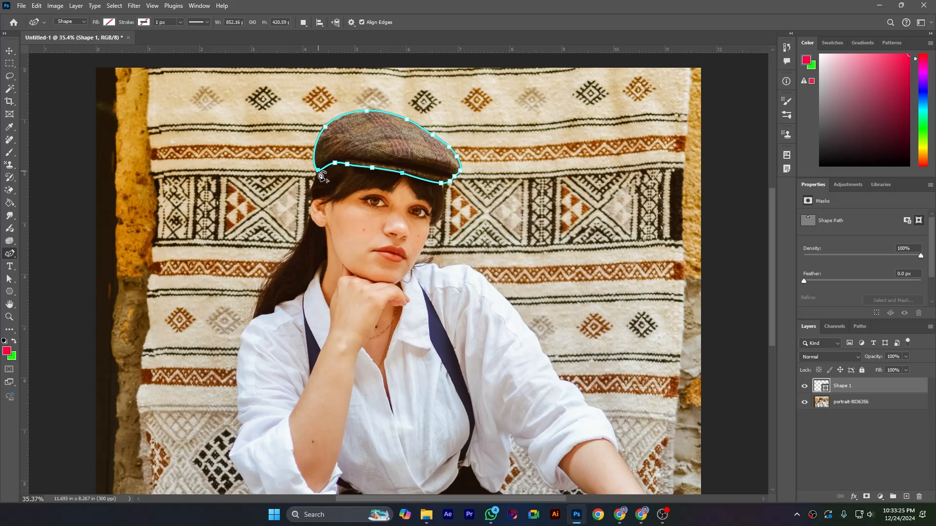
Refine the anchor points along the cap's lower edge and remove a surplus point near the front of the brim
left_click(320, 172)
key("ctrl+z")
left_click_drag(336, 167, 335, 167)
left_click_drag(434, 182, 435, 183)
left_click(431, 181)
key("Delete")
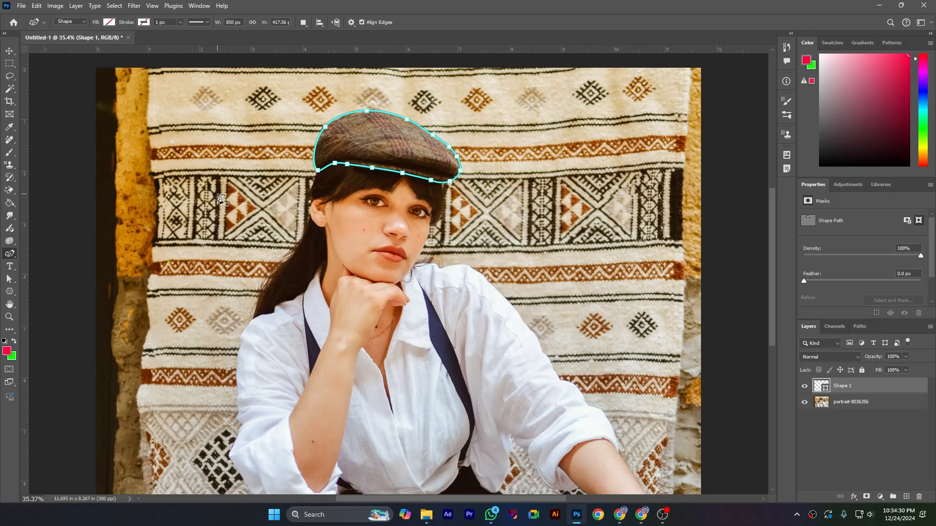
Start a second Curvature Pen shape around the dark patterned tapestry band beside the woman's head, curving its end near her hair
left_click(153, 179)
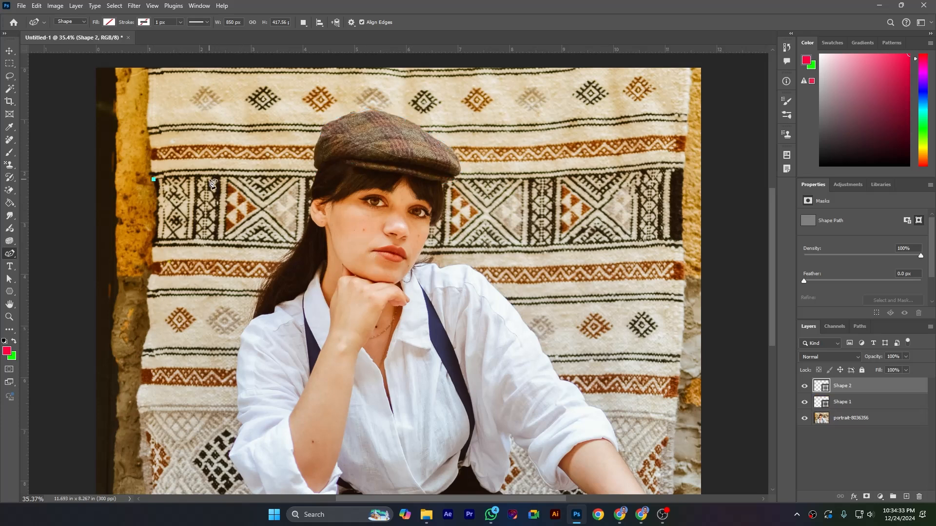
left_click(224, 174)
left_click(293, 175)
left_click(286, 229)
left_click(232, 231)
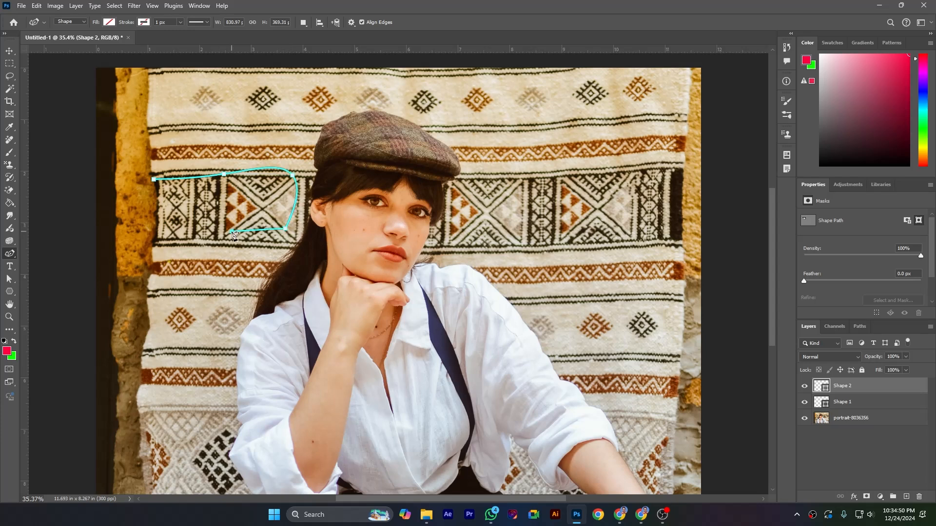
left_click(161, 227)
Extend the second path with straight zigzag segments down the tapestry beside the woman's hair and shoulder to its lower outer edge
left_click(153, 296)
left_click(207, 304)
left_click(216, 263)
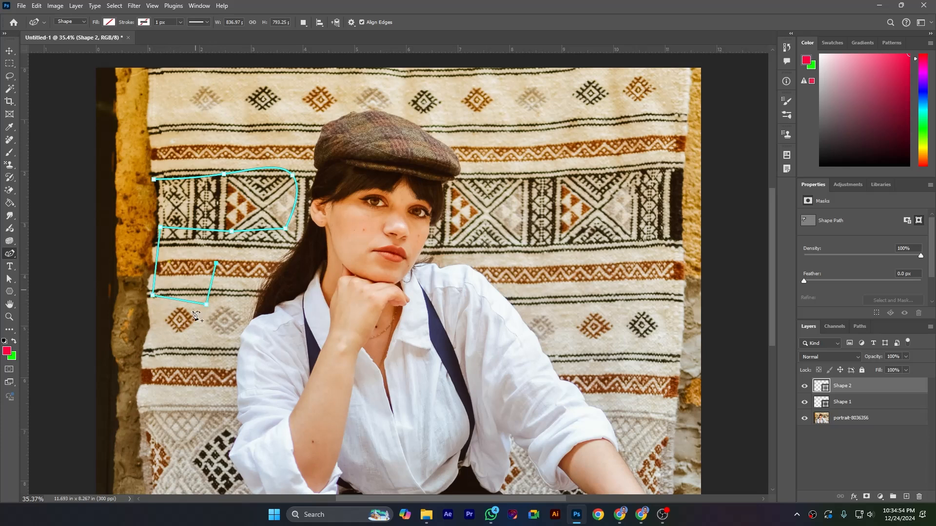
left_click(226, 342)
left_click(135, 385)
Run the second path up the image's outer edge and along its upper border, closing it at the first point with straight segments
left_click(96, 380)
left_click(97, 67)
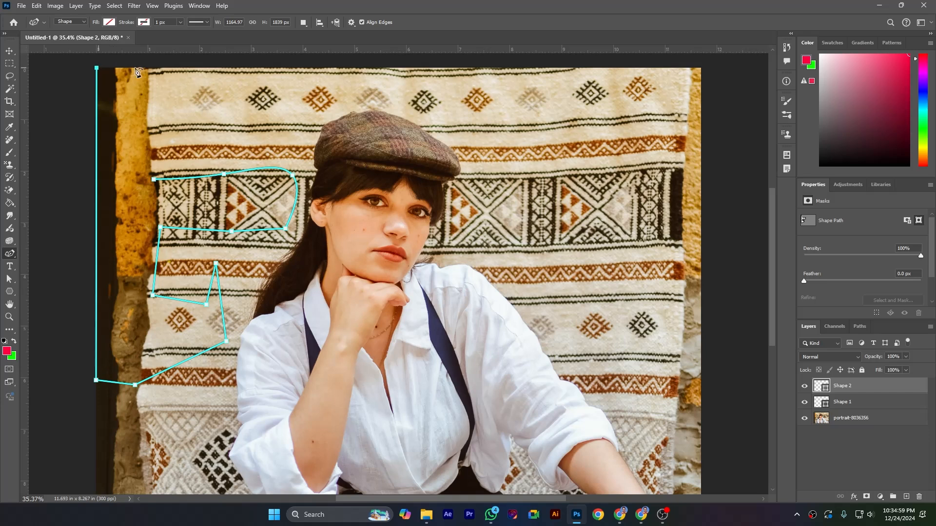
left_click(216, 66)
left_click(155, 180)
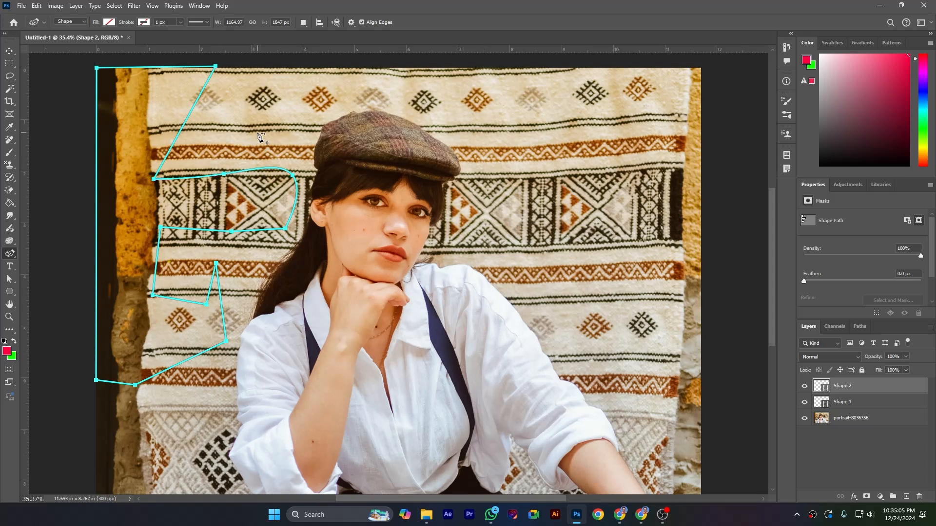